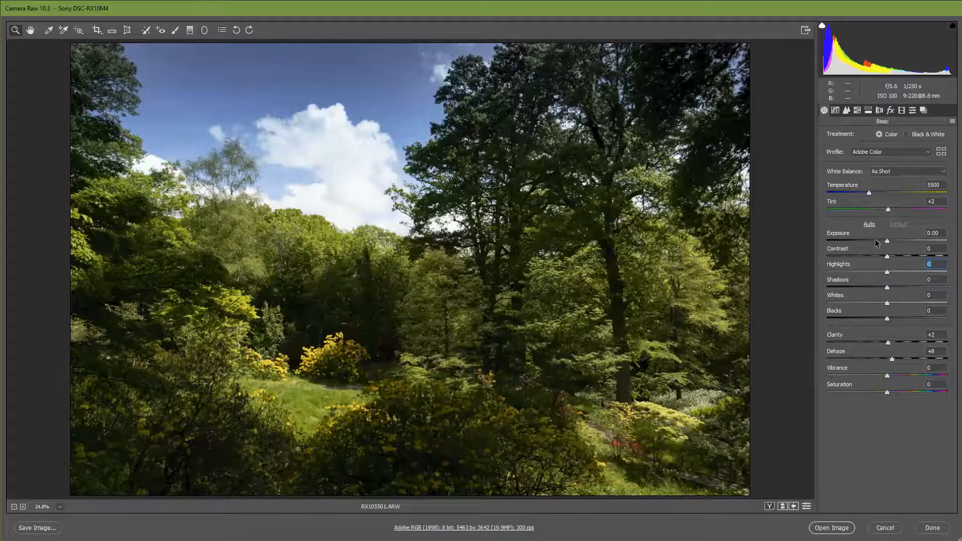
- Try exposures of -1.45, +1.45 and -1.50, return Exposure to +0.05, and keep the white balance at As Shot
left_click_drag(875, 239, 870, 239)
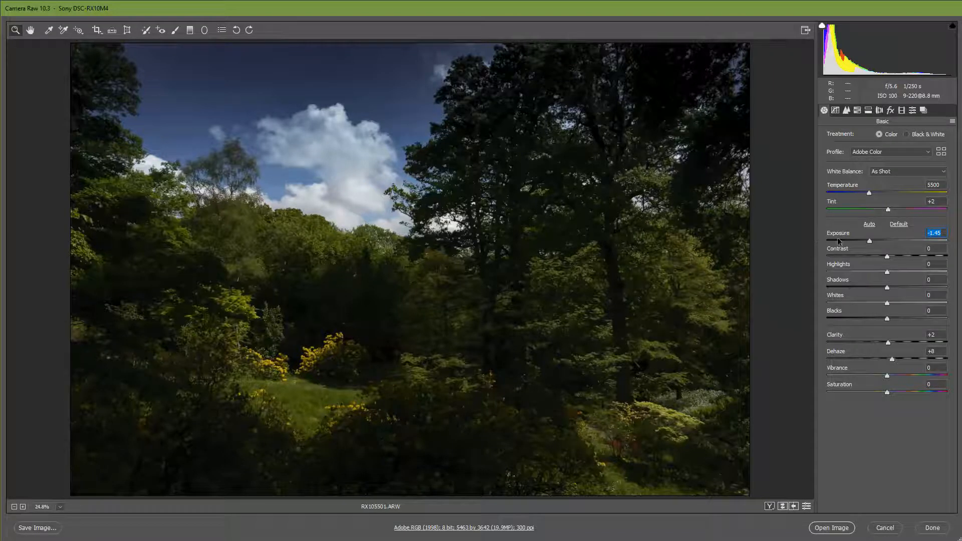
left_click_drag(870, 241, 906, 242)
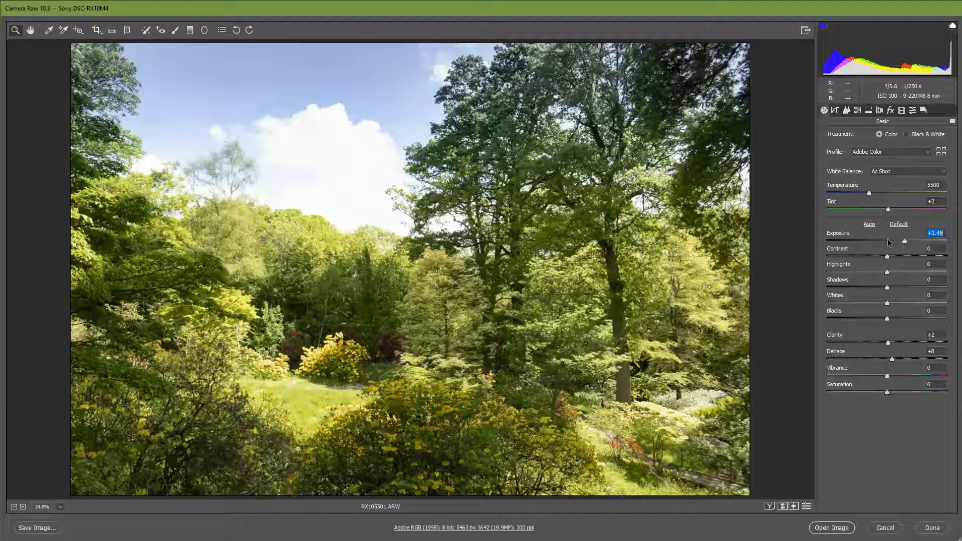
left_click(889, 243)
left_click(870, 242)
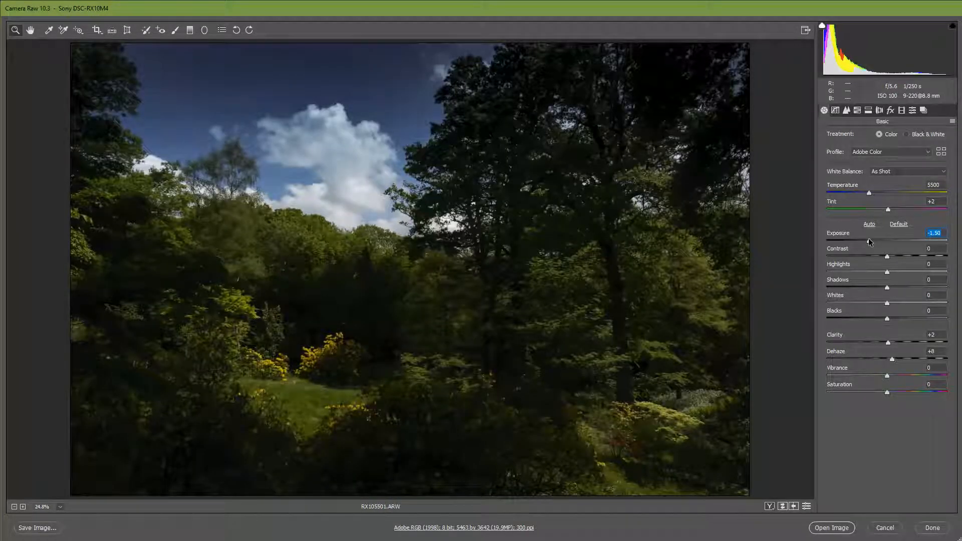
left_click_drag(868, 241, 889, 243)
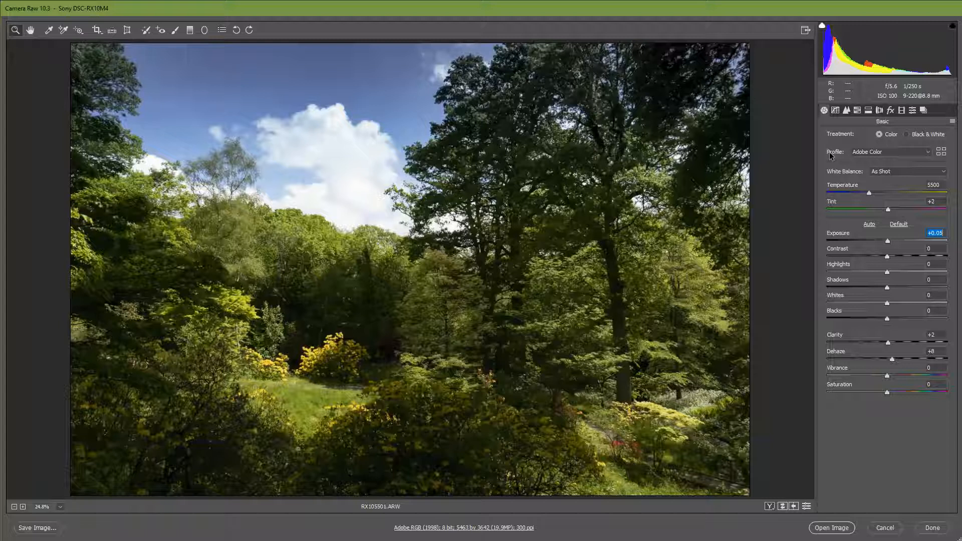
left_click(887, 172)
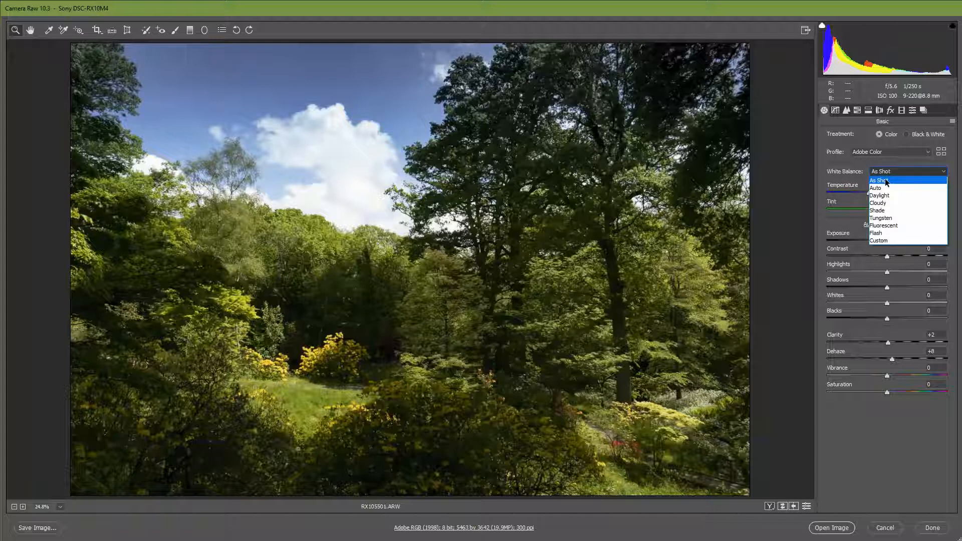
left_click(887, 182)
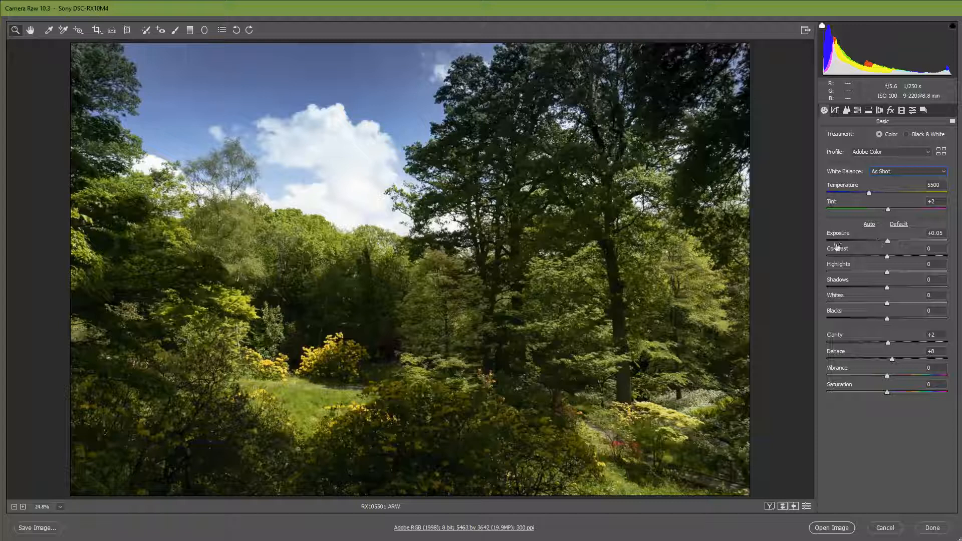
- Reset Exposure, Dehaze and Clarity to 0 and apply the automatic tone adjustments to the photo
mouse_move(886, 242)
left_mouse_down()
mouse_move(861, 241)
mouse_move(905, 244)
mouse_move(885, 251)
left_mouse_up()
double_click(881, 240)
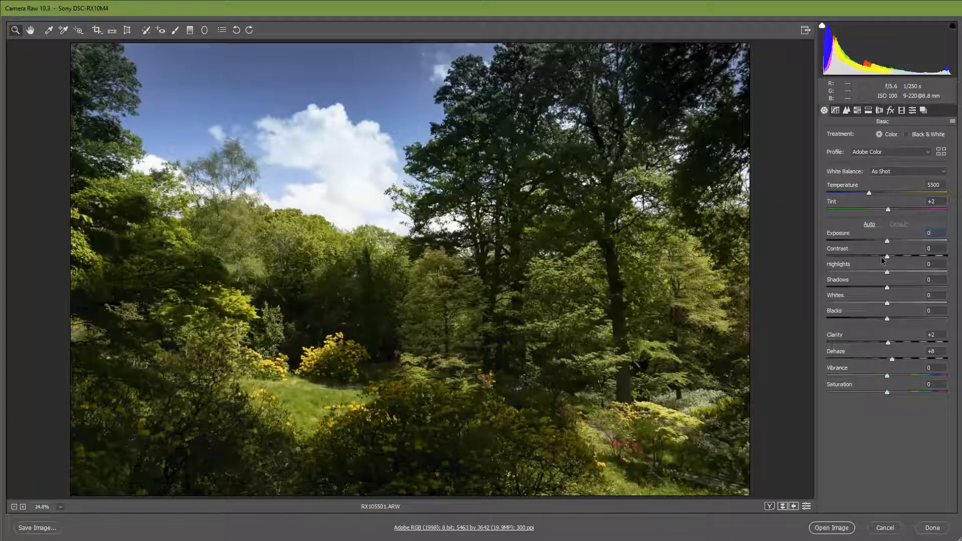
left_click(892, 360)
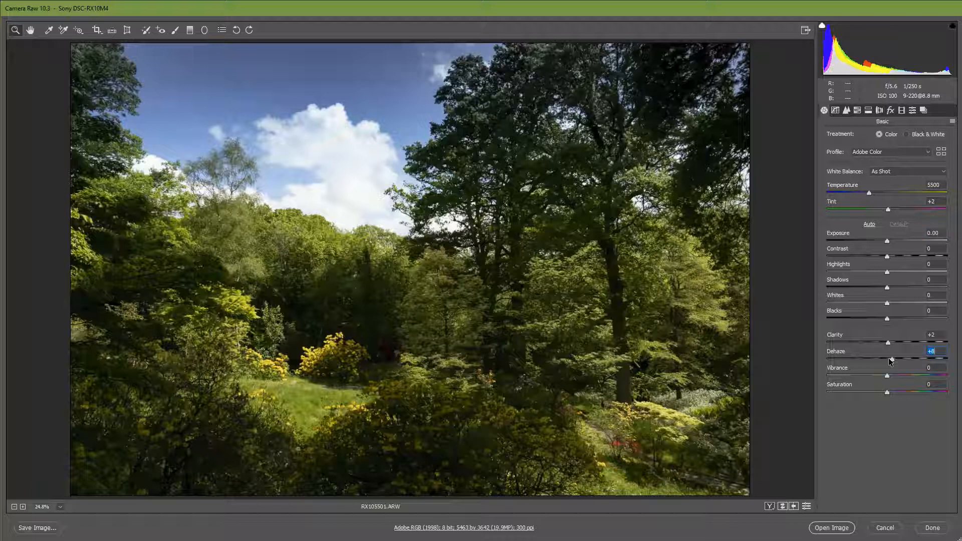
double_click(892, 360)
double_click(889, 342)
left_click(869, 225)
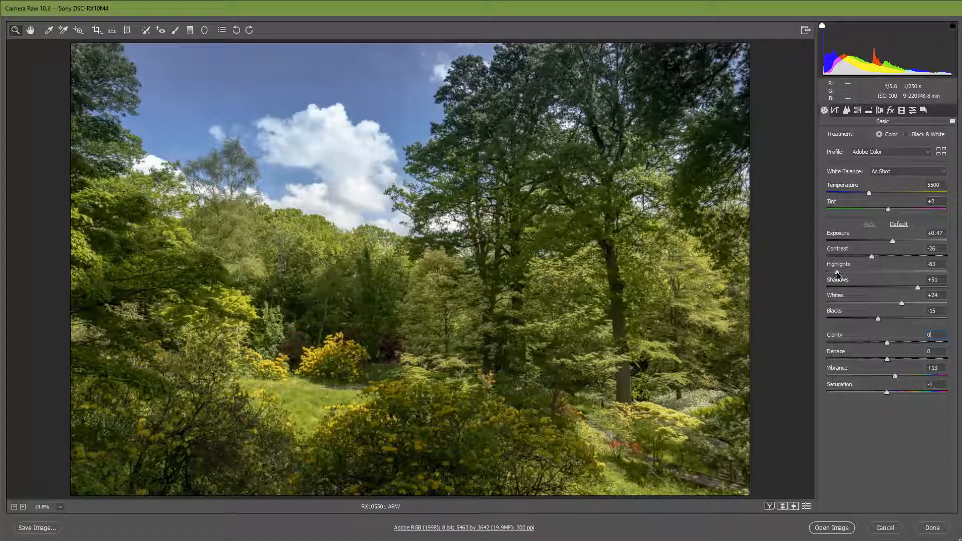
- Set Highlights to -100, Whites to -33, Blacks to -53 and Shadows to +92
left_click_drag(837, 273, 818, 272)
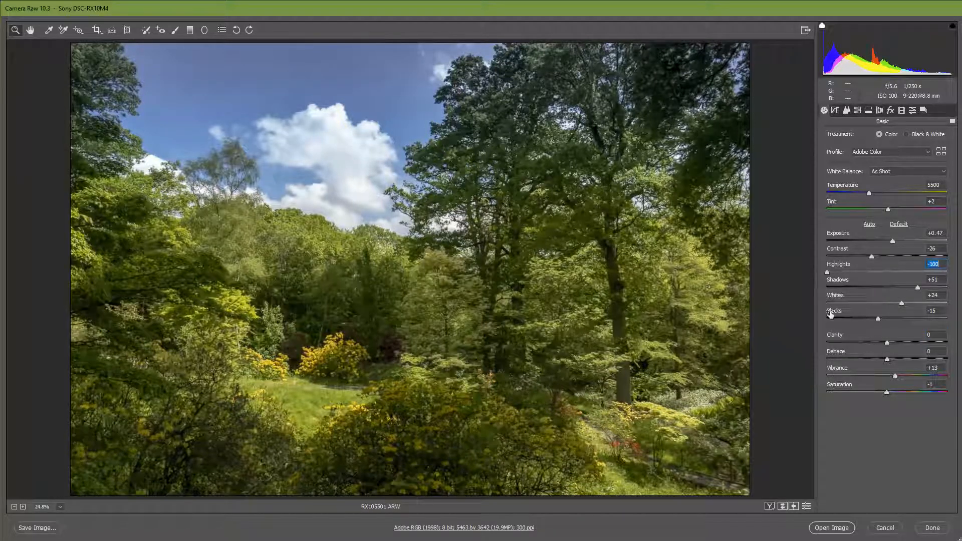
left_click_drag(882, 303, 868, 302)
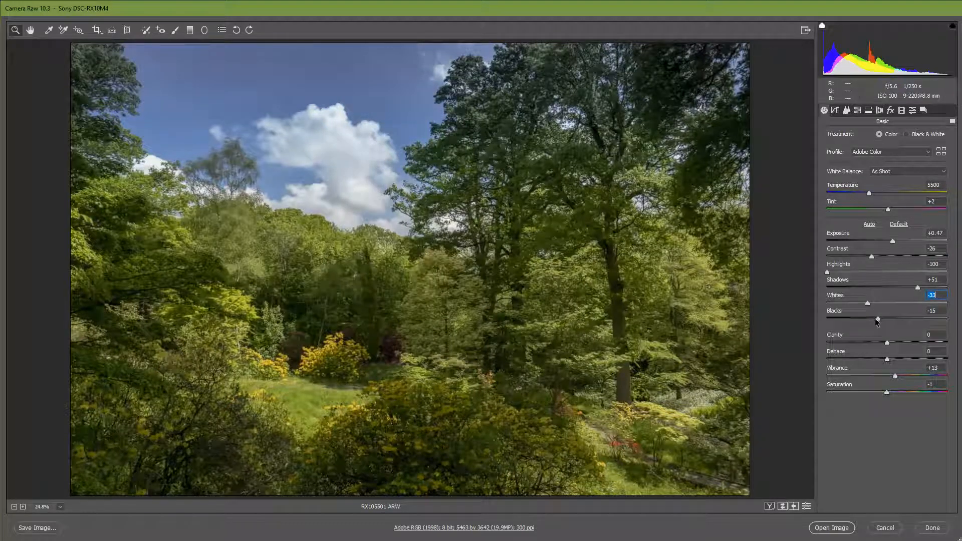
left_click(877, 318)
mouse_move(878, 321)
left_mouse_down()
mouse_move(843, 314)
mouse_move(873, 311)
left_mouse_up()
left_click_drag(875, 310, 854, 307)
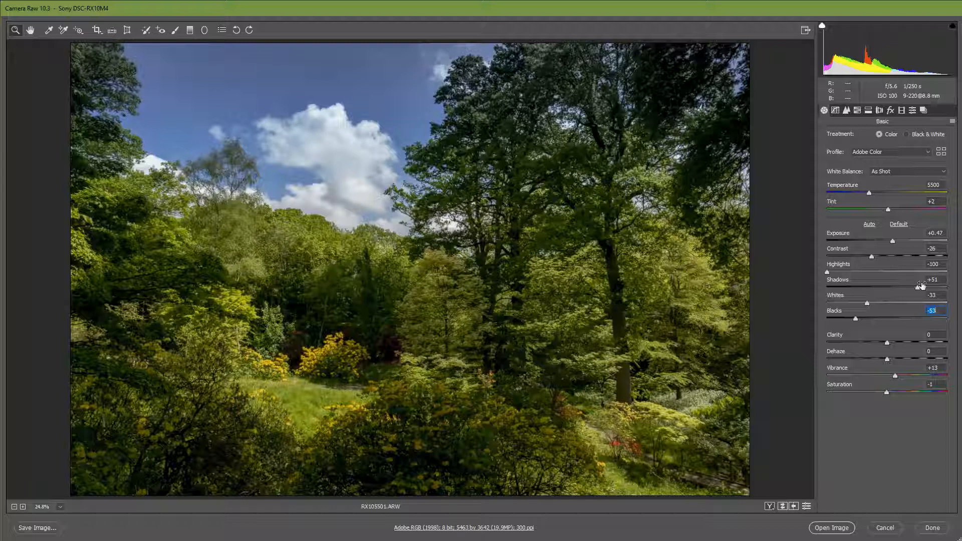
left_click_drag(919, 288, 943, 288)
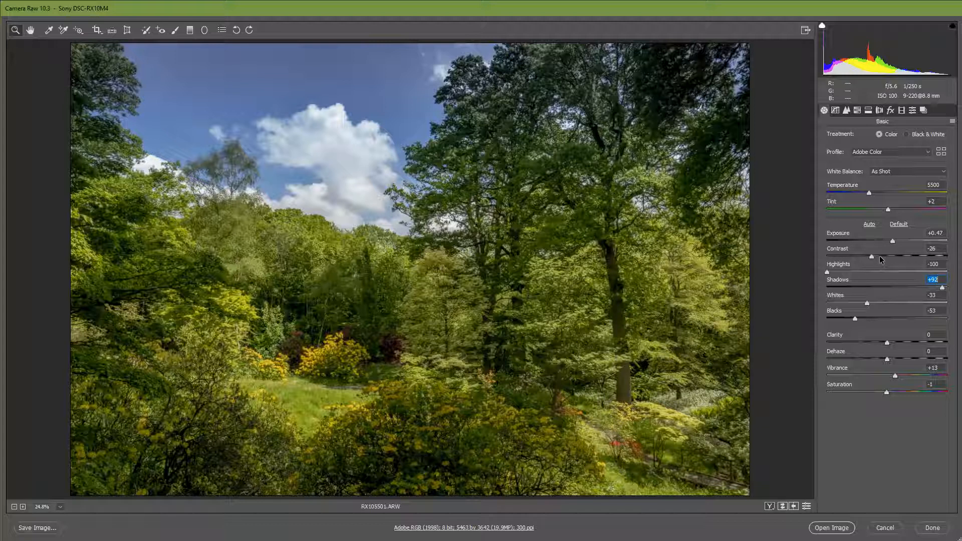
- Try very strong and very weak contrast on the photo and settle on a Contrast of -27
left_click_drag(880, 256, 950, 259)
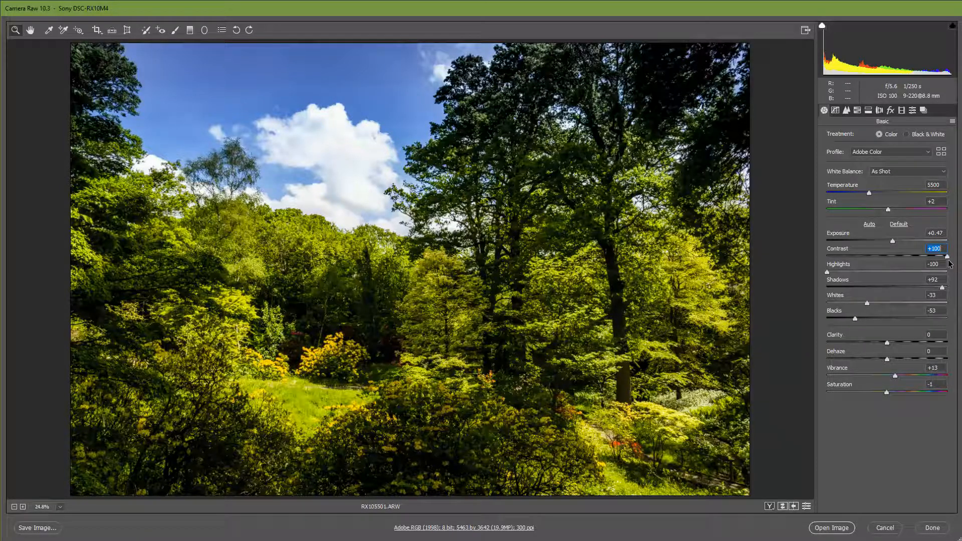
left_click_drag(948, 257, 828, 273)
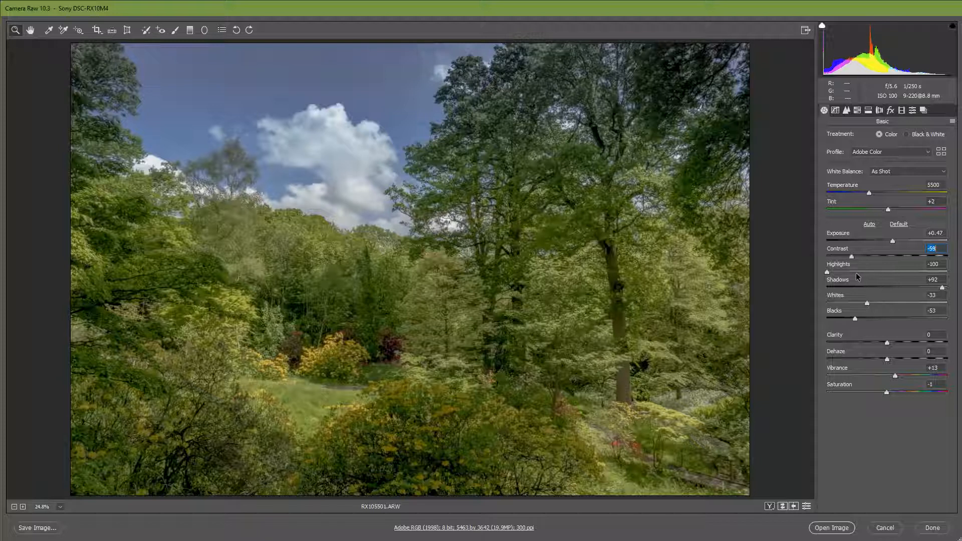
left_click_drag(828, 273, 870, 274)
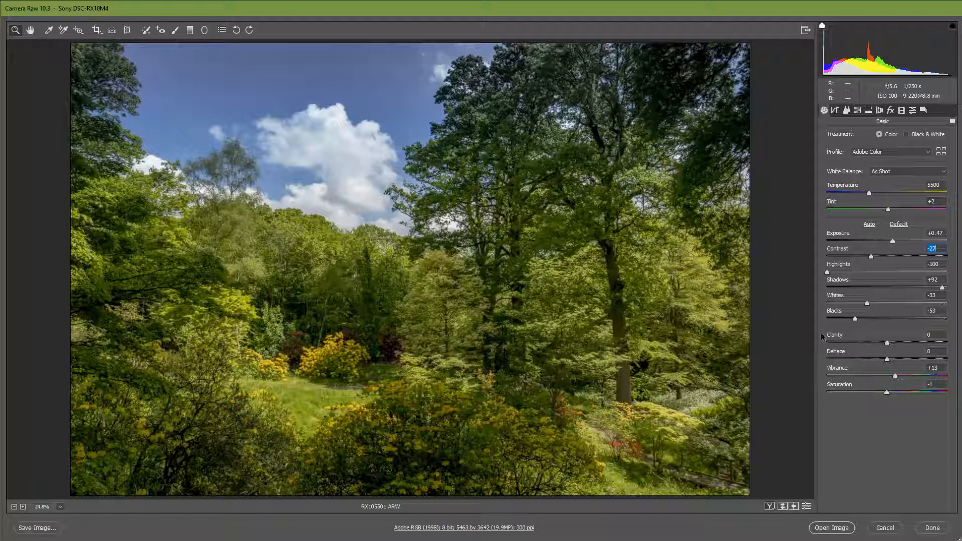
- Try Clarity at +100 and examine the treetops and clouds close up
left_click_drag(877, 344, 955, 351)
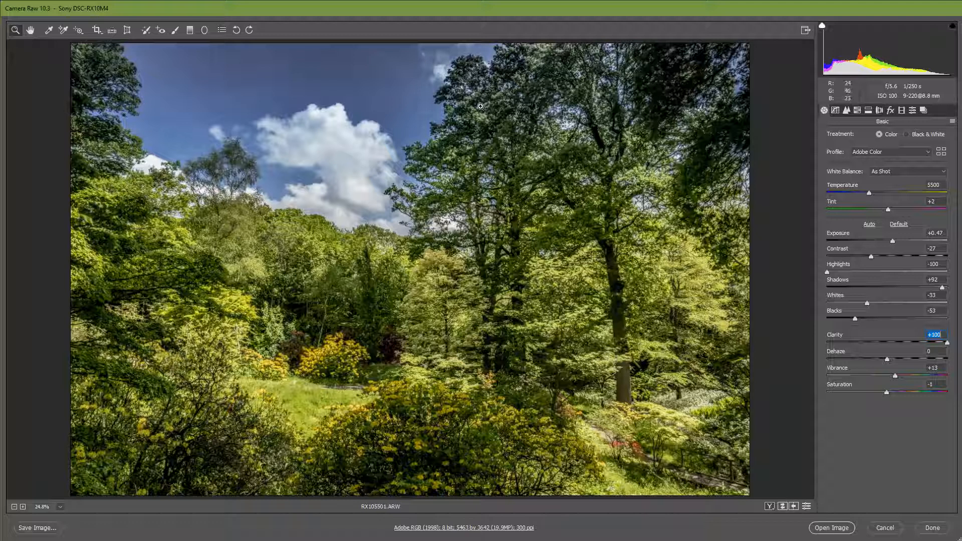
left_click(440, 107)
left_click(438, 111)
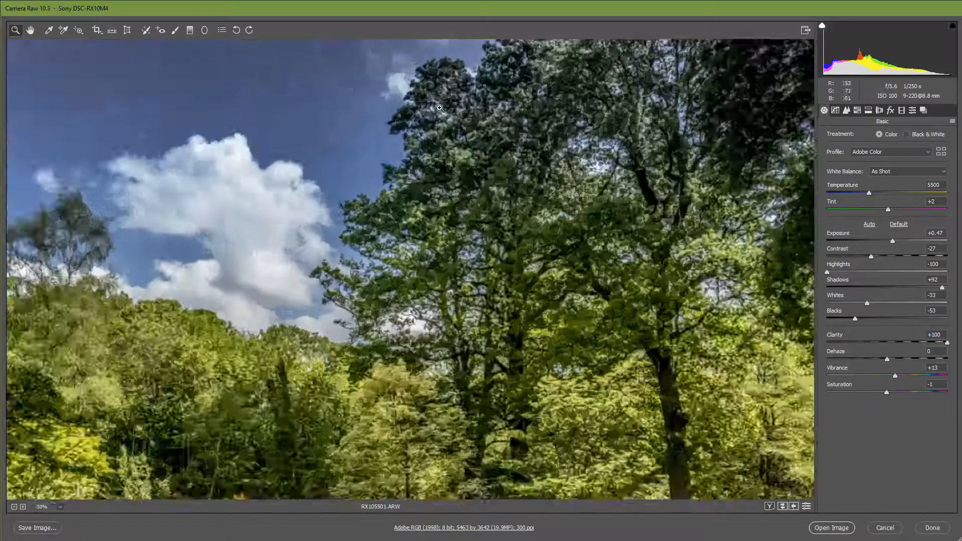
left_click(430, 125)
left_click(414, 155)
scroll(380, 215, "up", 1)
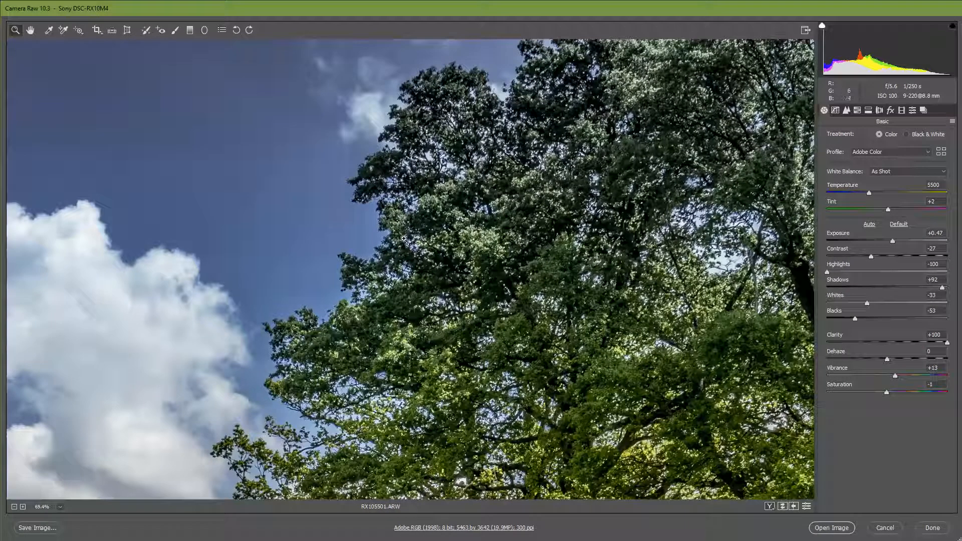
- Compare low and high clarity on the enlarged treetops and set Clarity to +19
left_click(889, 343)
left_click_drag(889, 343, 947, 343)
left_click(889, 343)
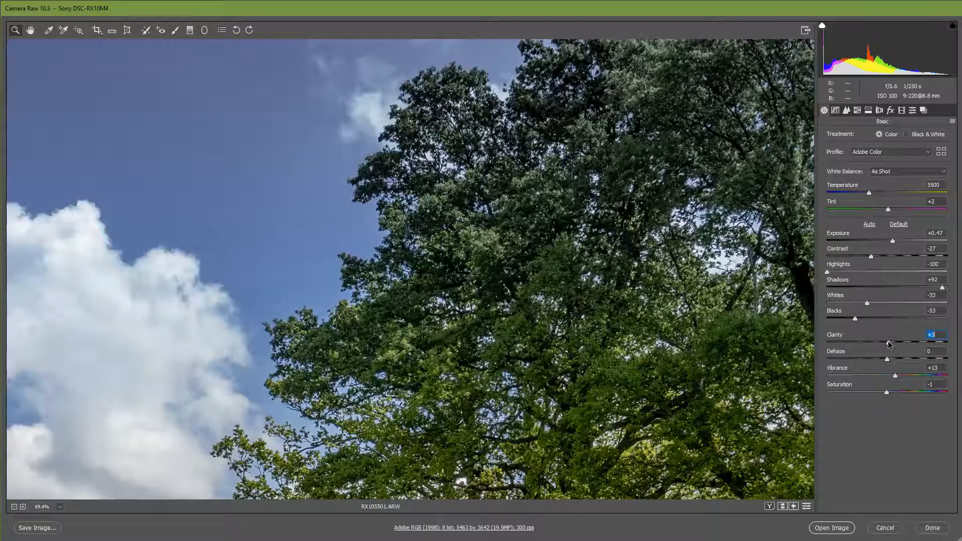
left_click_drag(889, 343, 898, 345)
- Try a stronger Vibrance on the landscape, and set both Vibrance and Saturation to 0
left_click(15, 507)
left_click(14, 507)
left_click(15, 507)
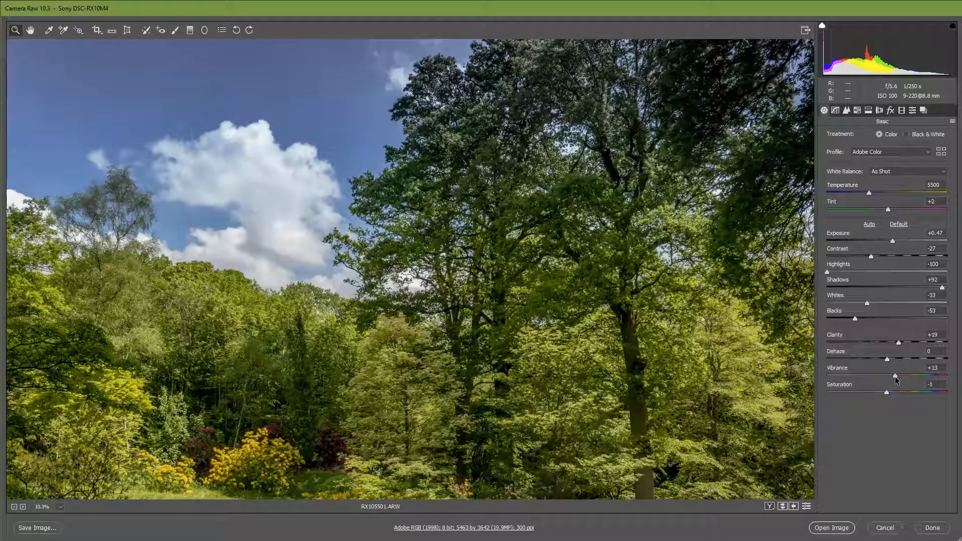
left_click_drag(895, 374, 955, 399)
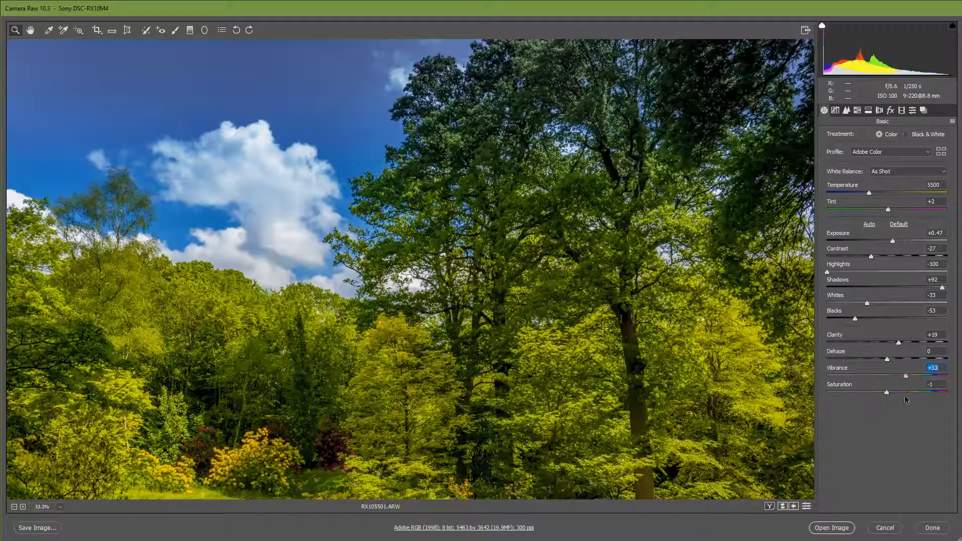
type("00")
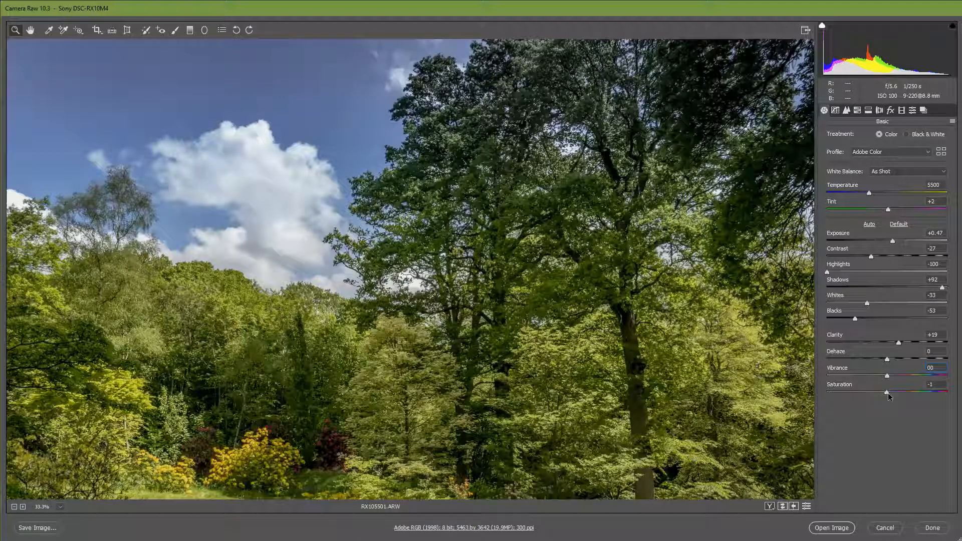
left_click(888, 392)
scroll(515, 318, "down", 3)
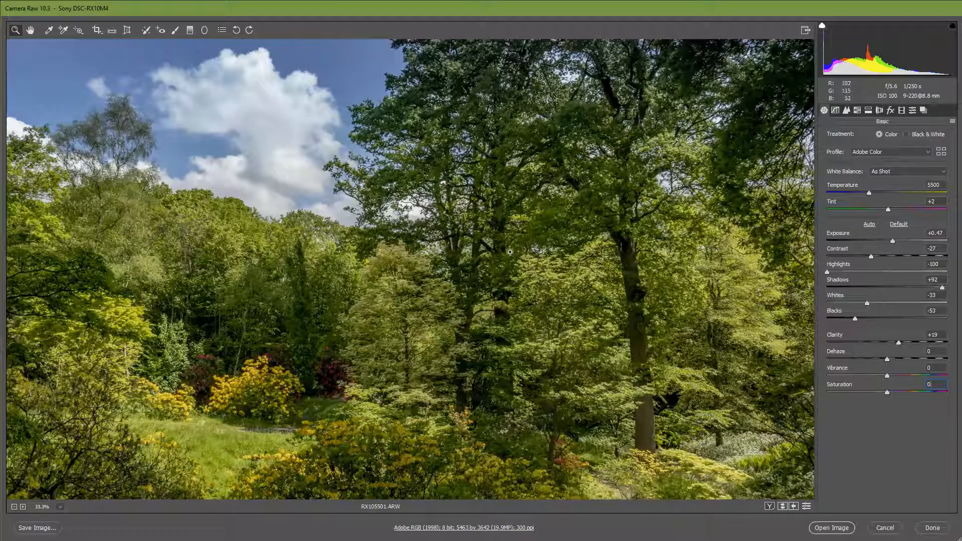
left_click(14, 507)
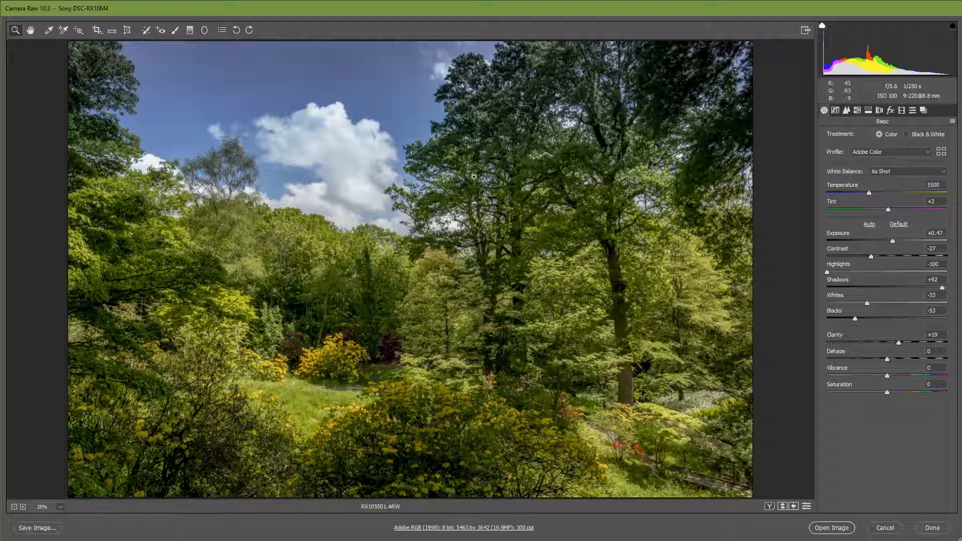
- Check the sharpening and noise reduction settings, and set HSL saturation to +2 for Blues and -100 for Greens and Yellows
left_click(846, 111)
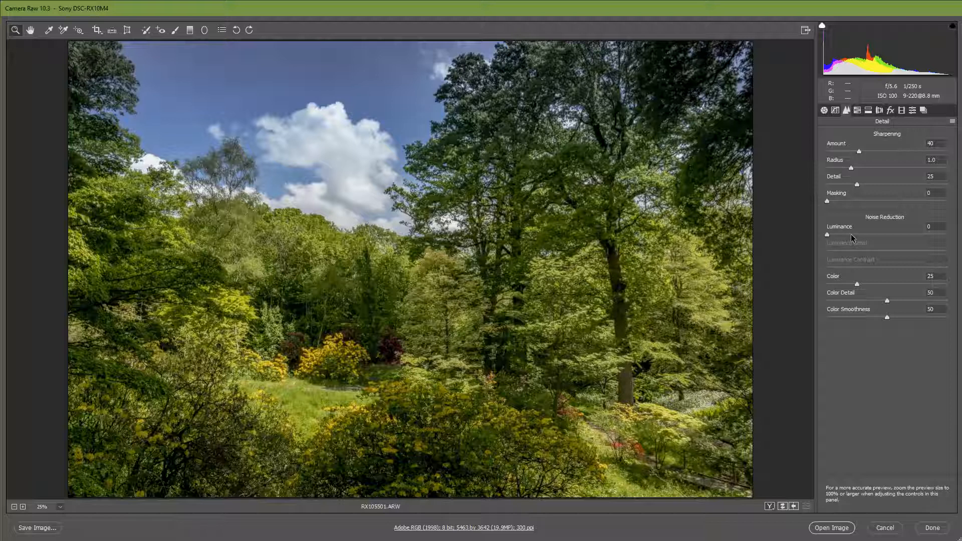
left_click(858, 111)
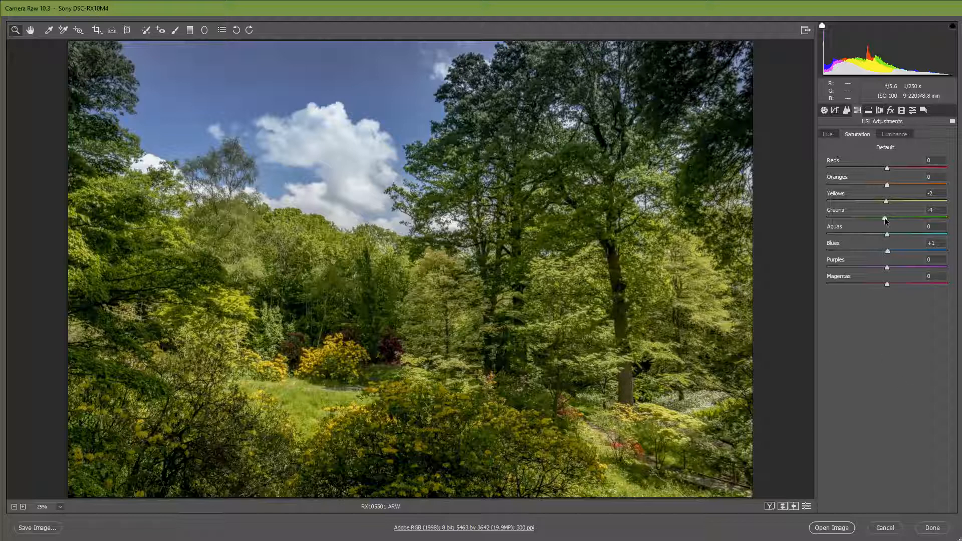
left_click_drag(885, 220, 889, 252)
left_click_drag(889, 219, 808, 226)
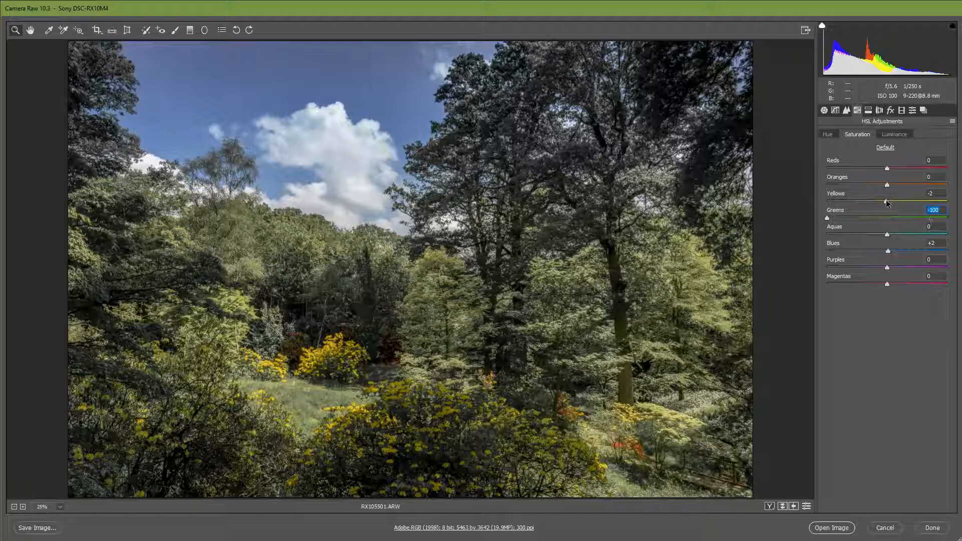
left_click_drag(887, 202, 781, 211)
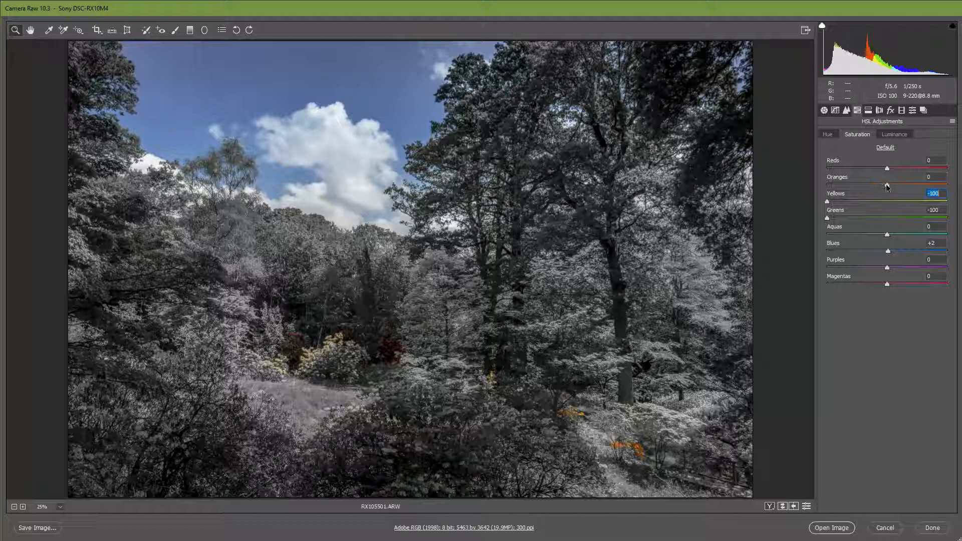
- Set the HSL saturation of Oranges to -3, Reds to -1, Yellows to -2 and Greens to -3
left_click_drag(887, 187, 888, 206)
mouse_move(888, 169)
left_mouse_down()
mouse_move(843, 169)
mouse_move(876, 169)
mouse_move(889, 181)
left_mouse_up()
left_click_drag(828, 201, 887, 202)
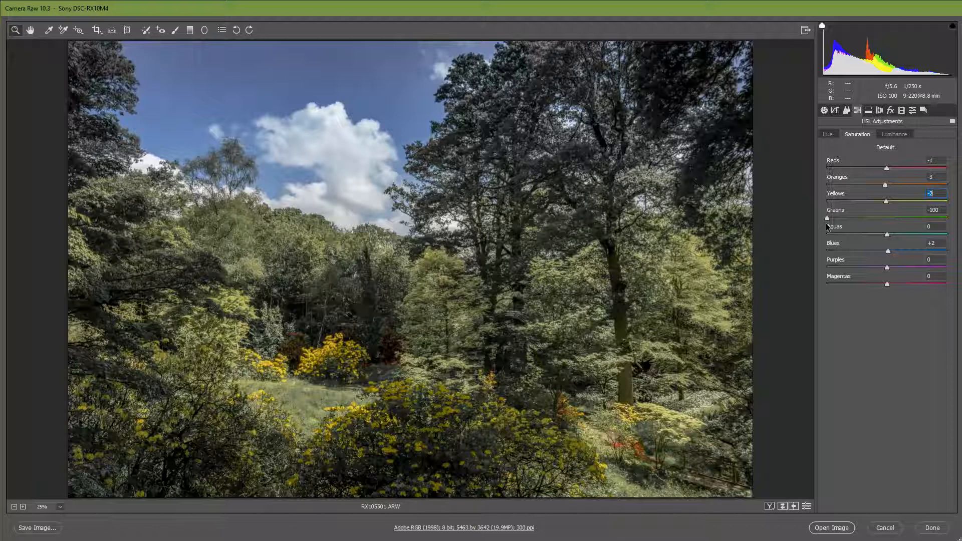
left_click_drag(826, 220, 886, 218)
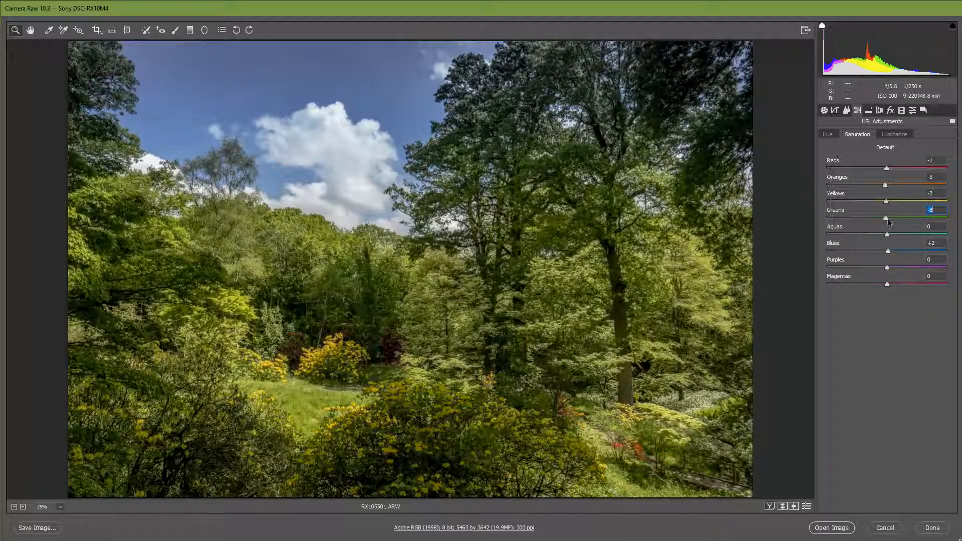
- Set the HSL luminance of Yellows to +2 and Greens to -1, and lower the Blues luminance slightly
left_click(895, 135)
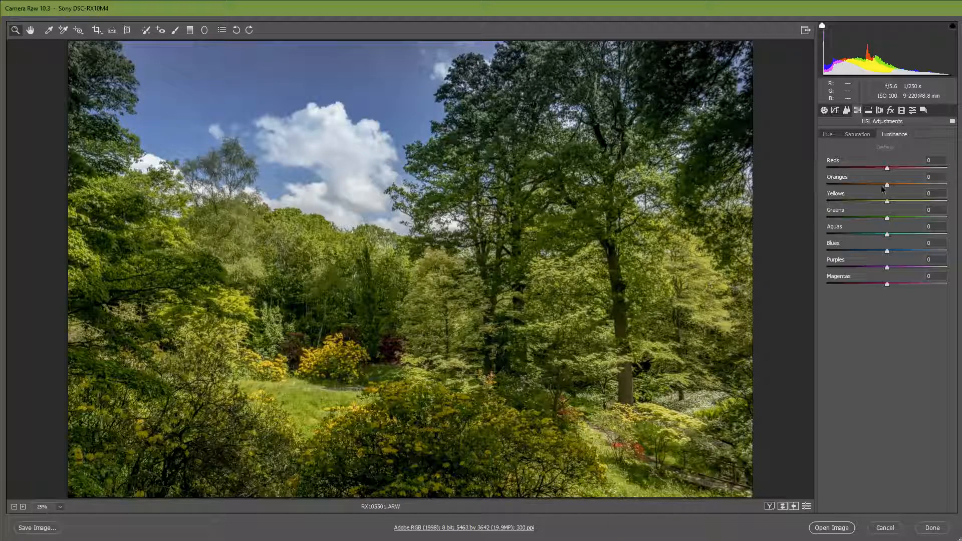
mouse_move(888, 202)
left_mouse_down()
mouse_move(960, 200)
mouse_move(948, 211)
mouse_move(887, 222)
mouse_move(815, 221)
mouse_move(888, 219)
left_mouse_up()
mouse_move(888, 253)
left_mouse_down()
mouse_move(939, 254)
mouse_move(806, 256)
mouse_move(887, 253)
left_mouse_up()
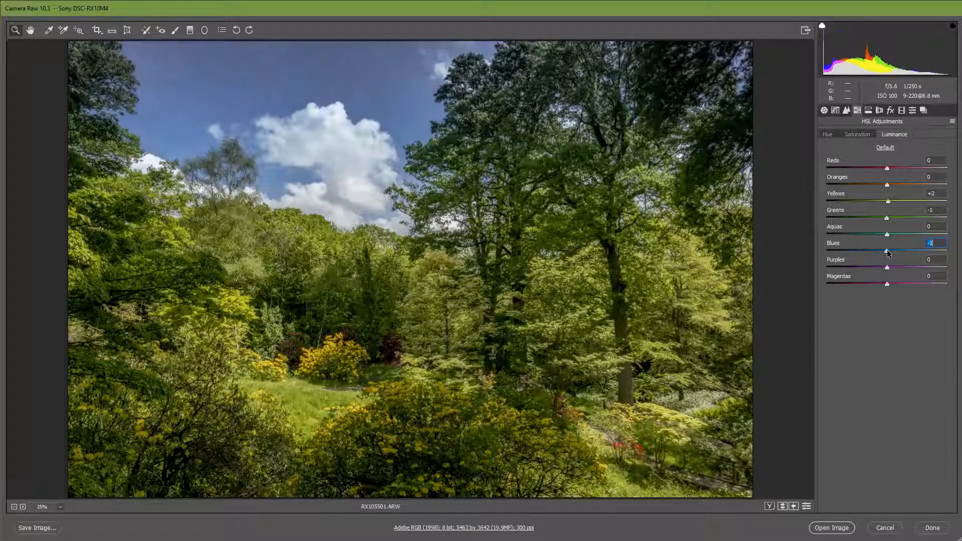
- Convert the photo to the Black & White treatment and set Shadows to +68
left_click(825, 110)
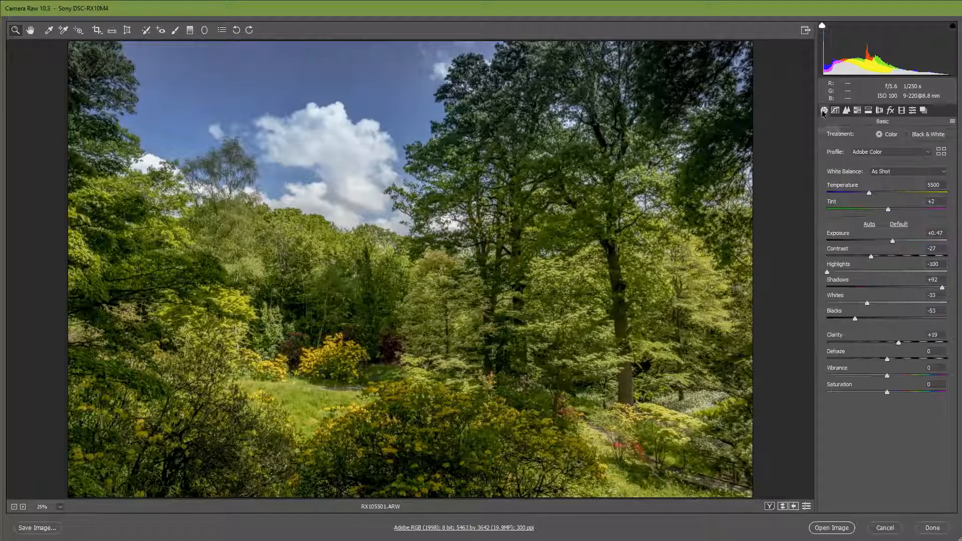
left_click(908, 134)
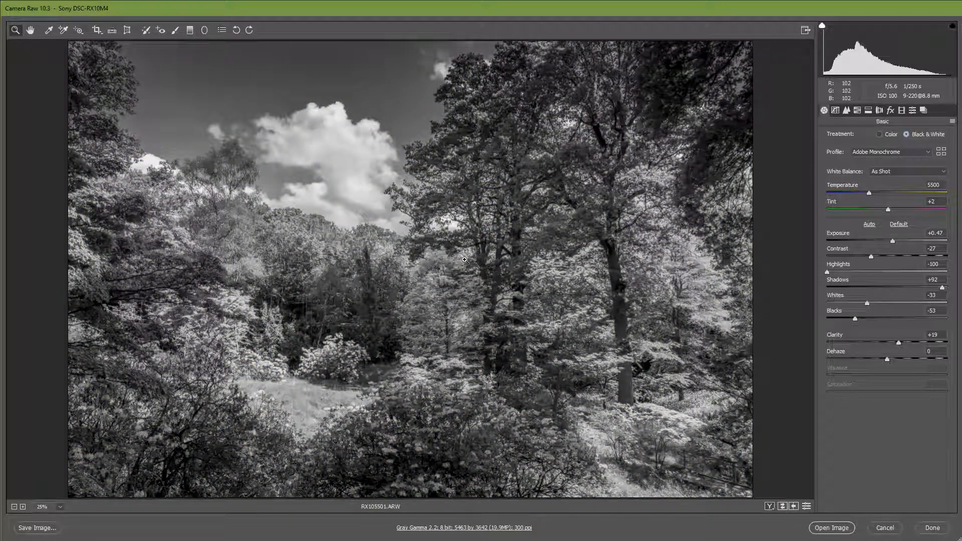
left_click(898, 288)
left_click_drag(898, 288, 929, 288)
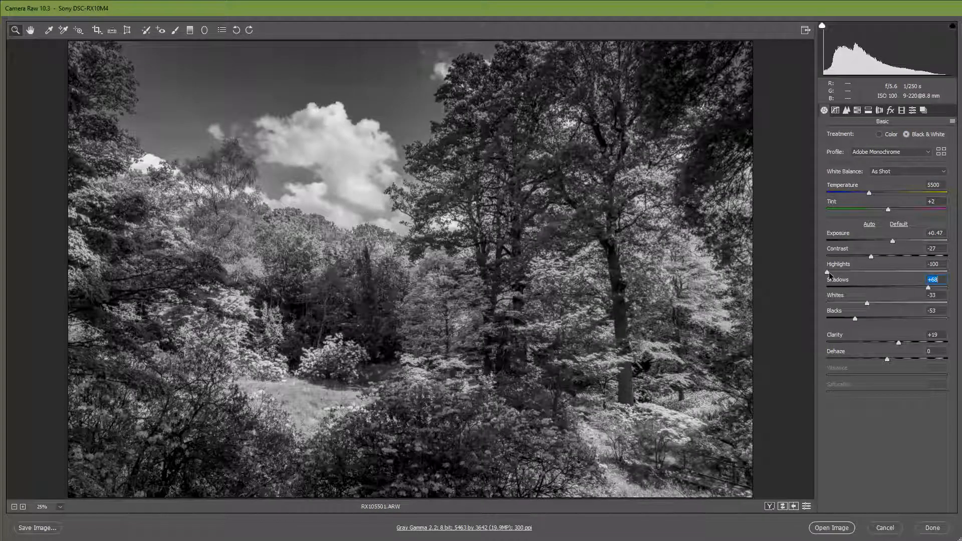
- Set Exposure to +0.10, and in the Black & White Mix set Blues to -62, Aquas to +10 and Greens to -39
left_click(888, 241)
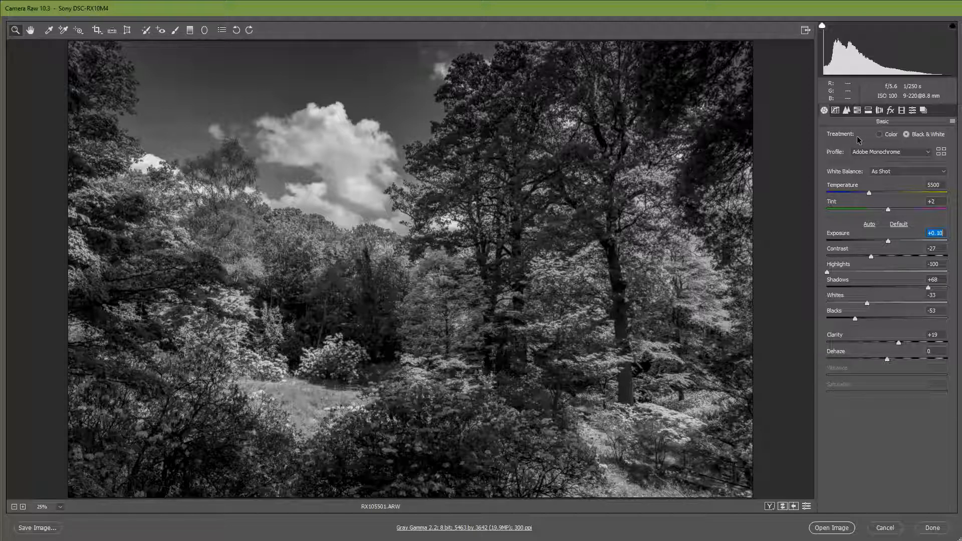
left_click(858, 110)
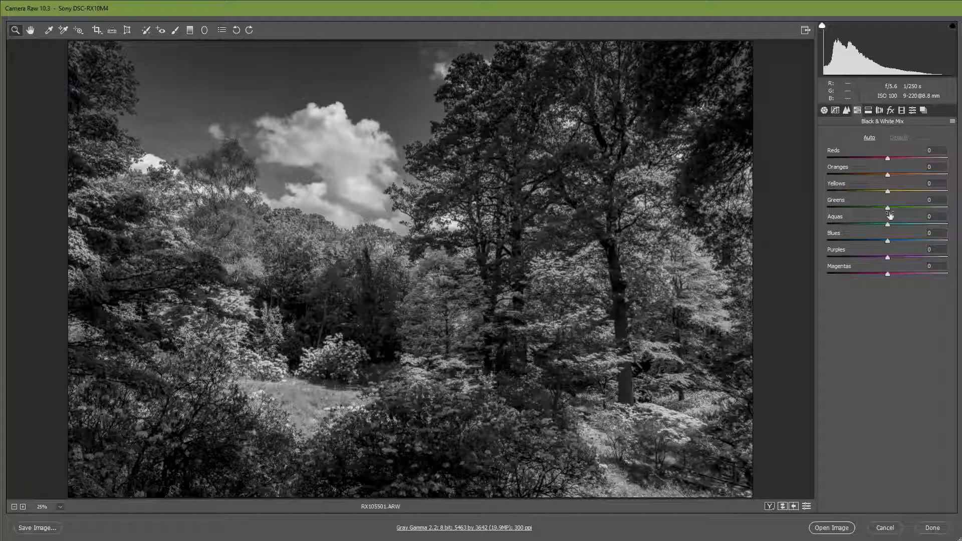
left_click_drag(888, 241, 854, 255)
left_click_drag(888, 224, 865, 213)
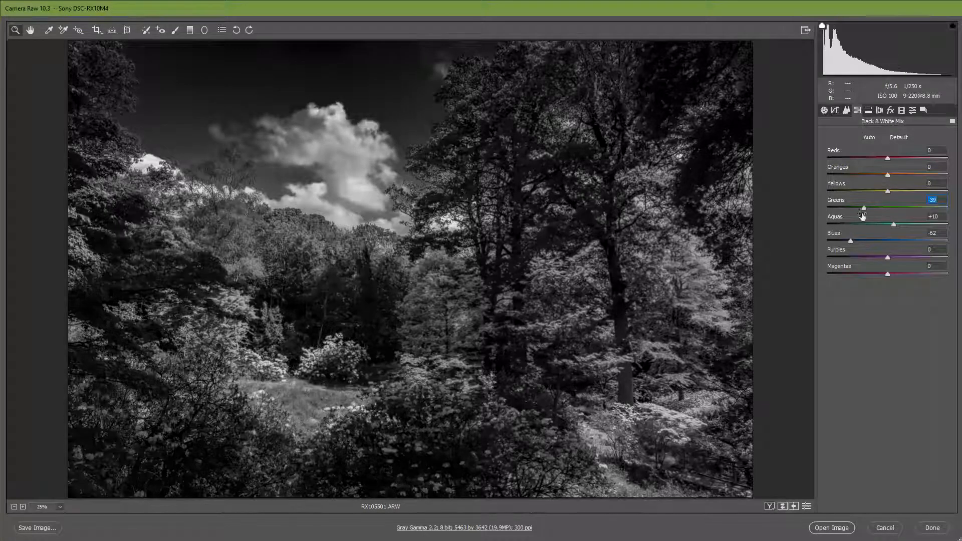
- Set the Black & White Mix to Blues -1, Greens 0 and Aquas -1, and switch the treatment back to Color
left_click(886, 240)
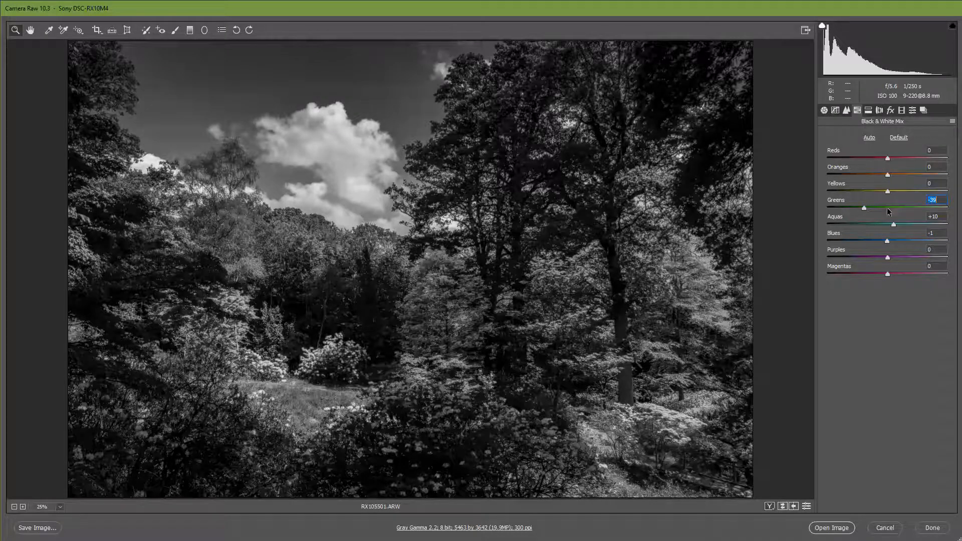
left_click(888, 207)
left_click(887, 224)
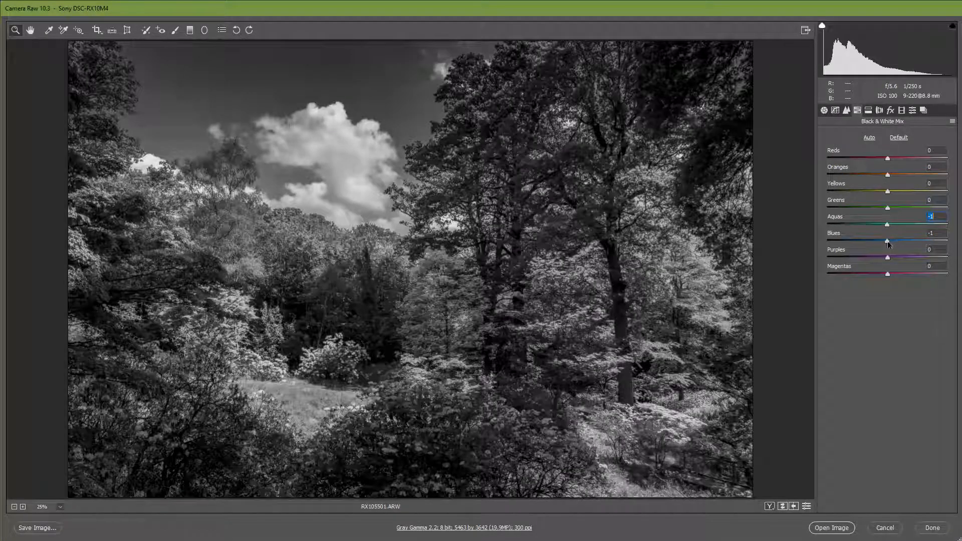
left_click(825, 110)
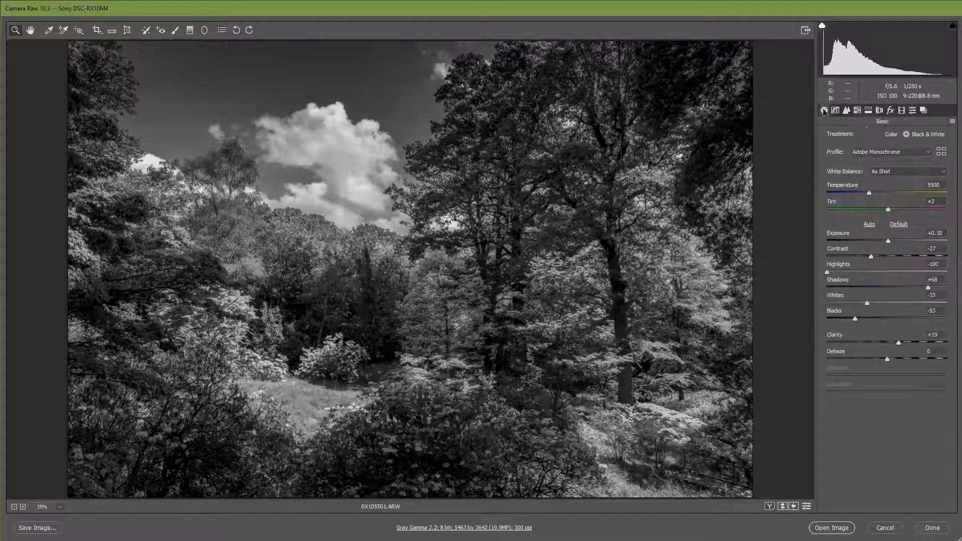
left_click(880, 134)
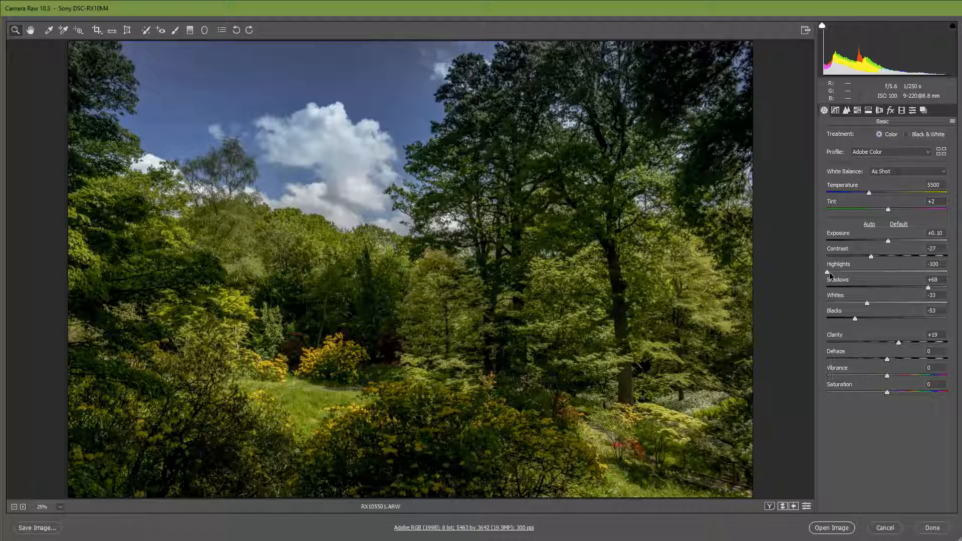
- Try Highlights at -73 and Shadows at +100, and reset the basic tone adjustments to their defaults
left_click_drag(828, 272, 896, 272)
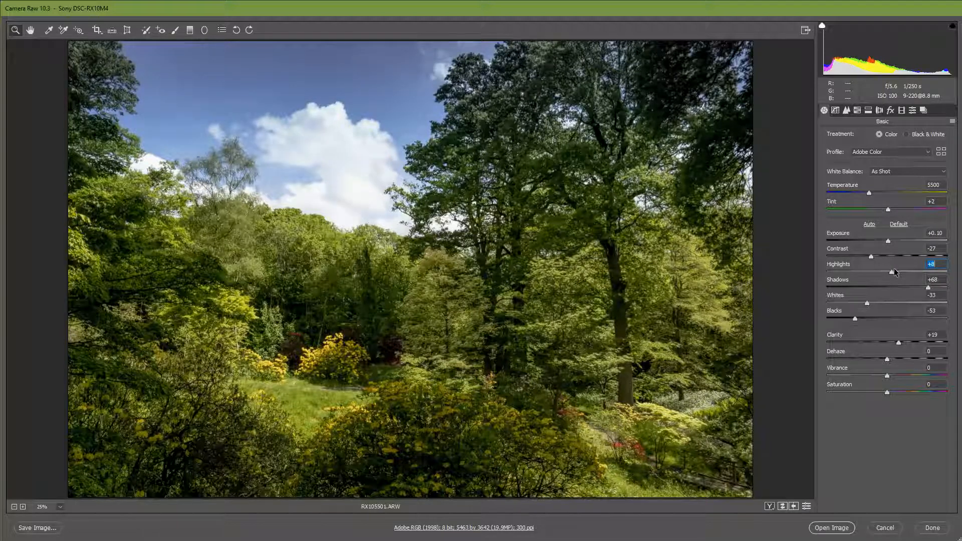
left_click_drag(896, 272, 846, 278)
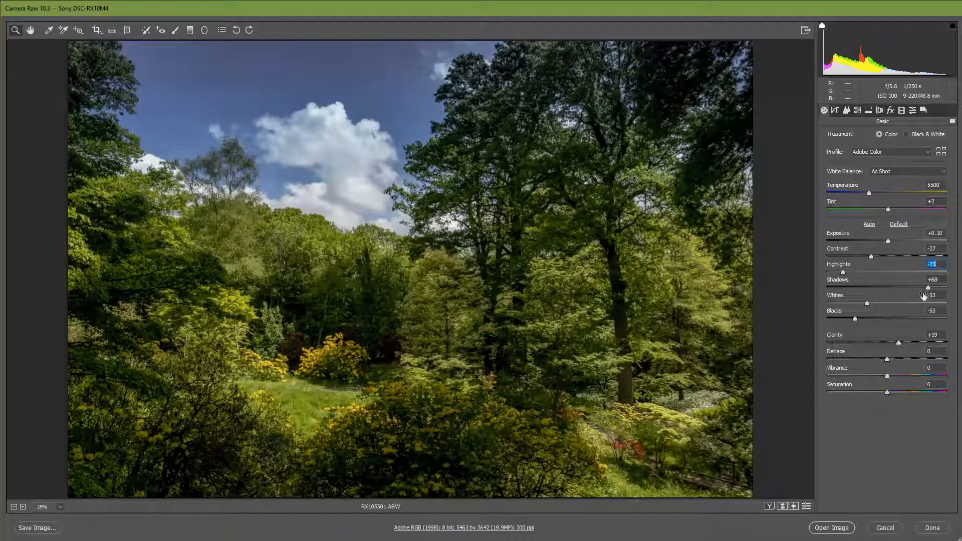
left_click_drag(928, 288, 948, 289)
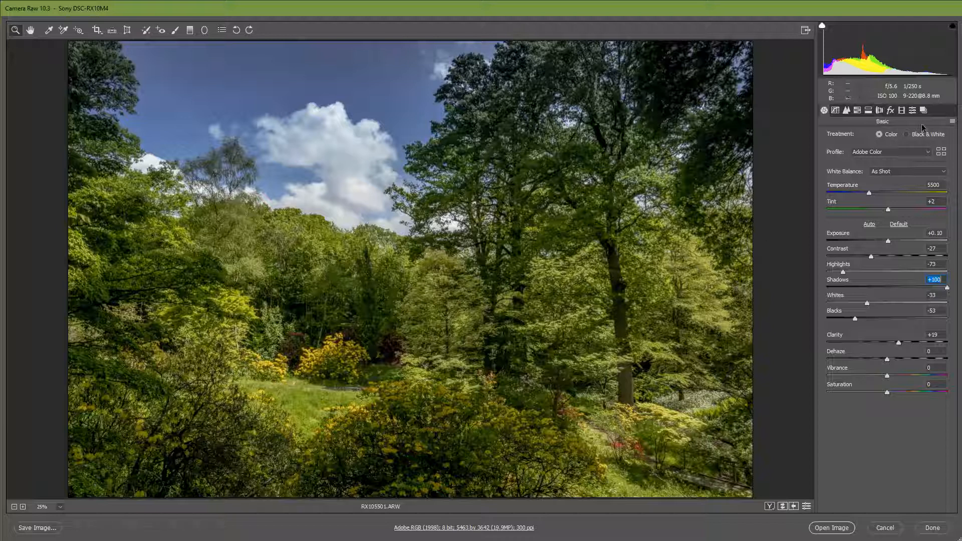
left_click(900, 225)
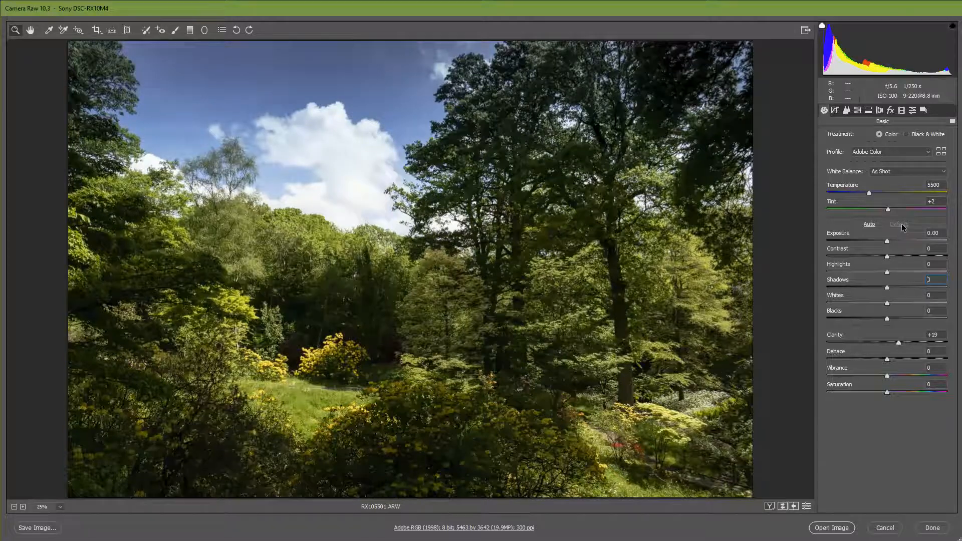
- Apply the Auto tone adjustment, and set Highlights to -100, Whites to +10 and Shadows to +80
left_click(870, 224)
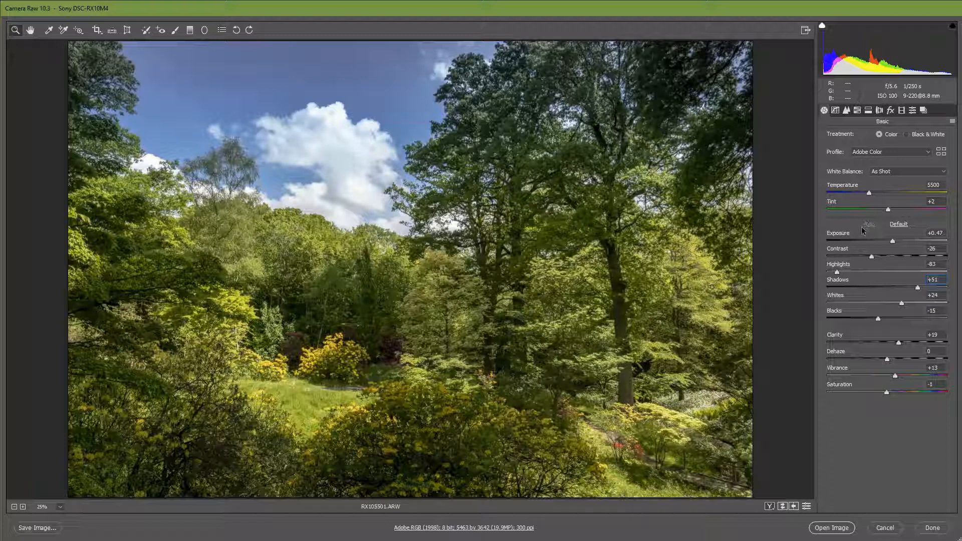
left_click_drag(838, 273, 827, 273)
left_click_drag(900, 303, 937, 287)
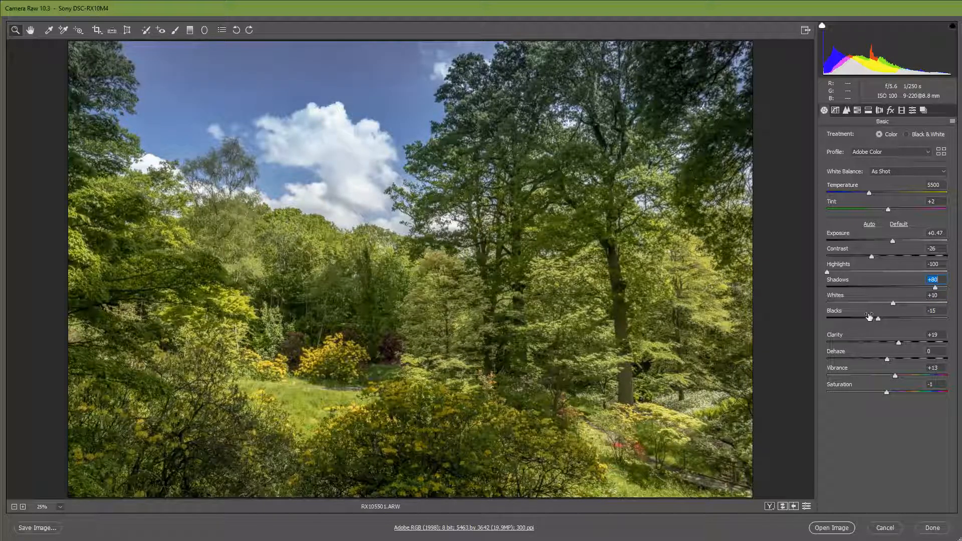
- Open the adjusted raw photo as an image outside the raw converter
left_click(833, 534)
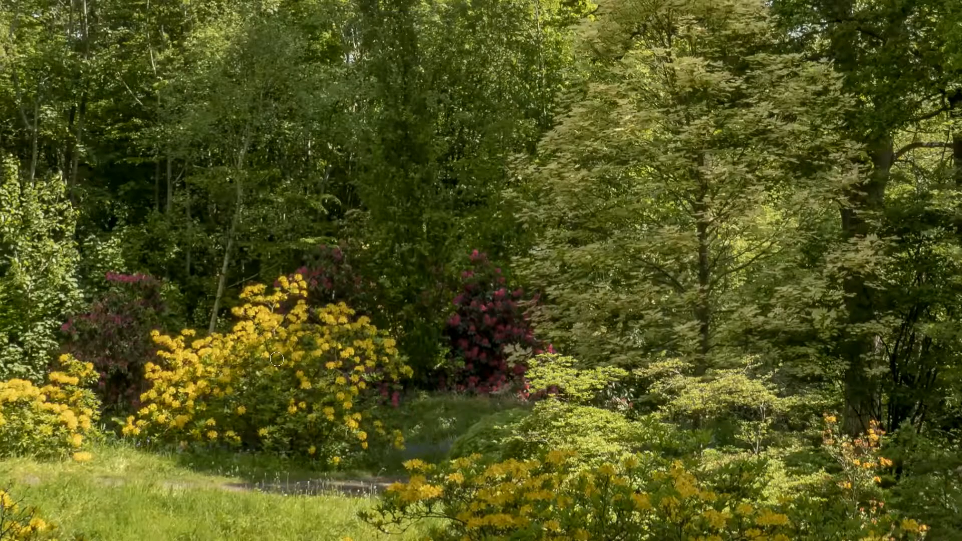
scroll(276, 359, "down", 4)
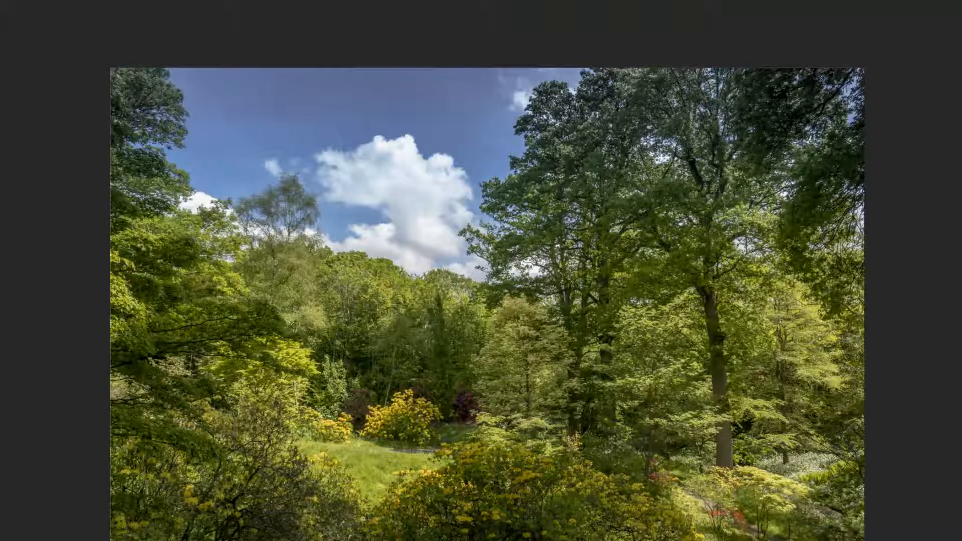